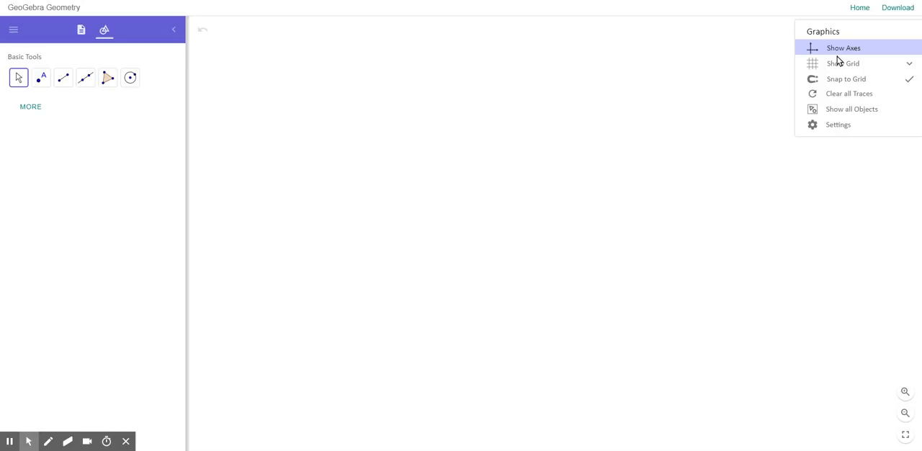
Show major gridlines in the empty graphics view and check the grid options
click(873, 67)
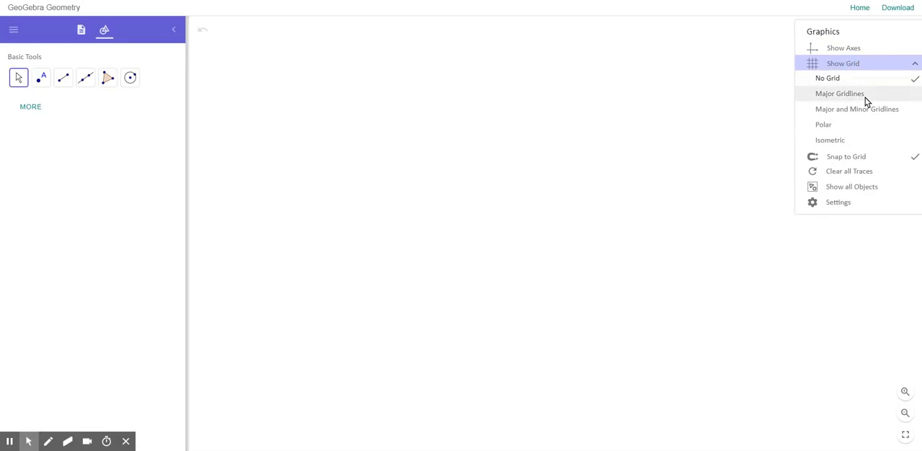
click(865, 95)
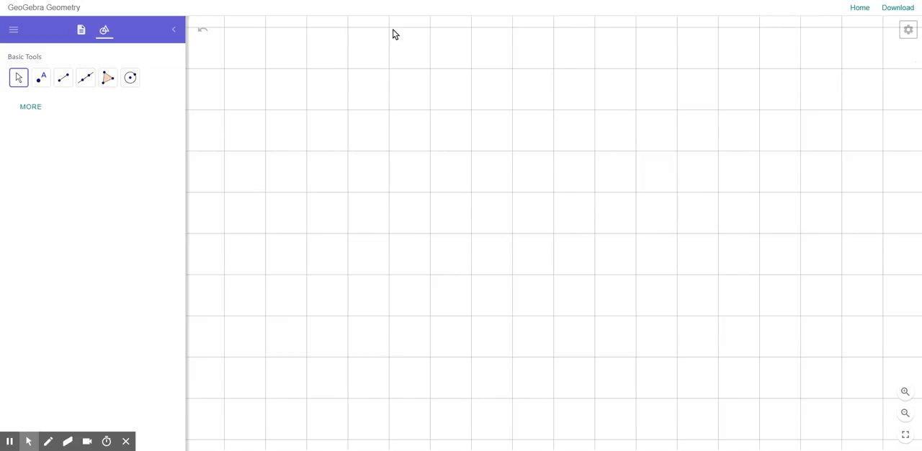
click(909, 30)
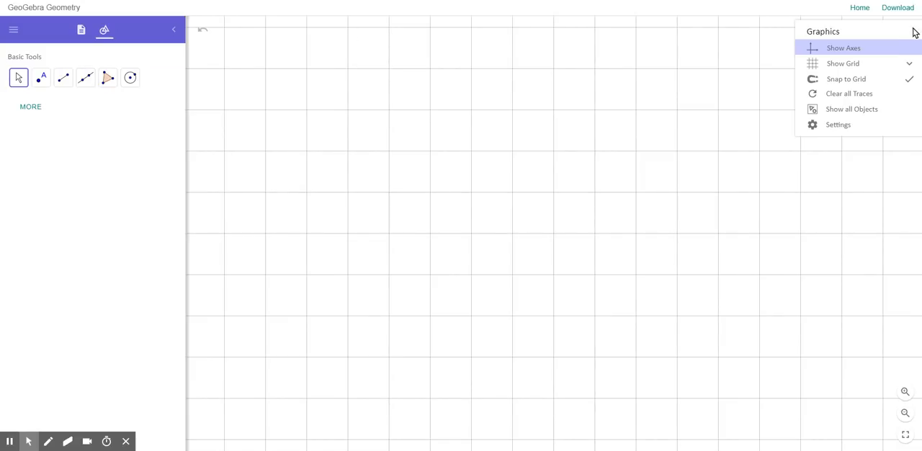
click(859, 65)
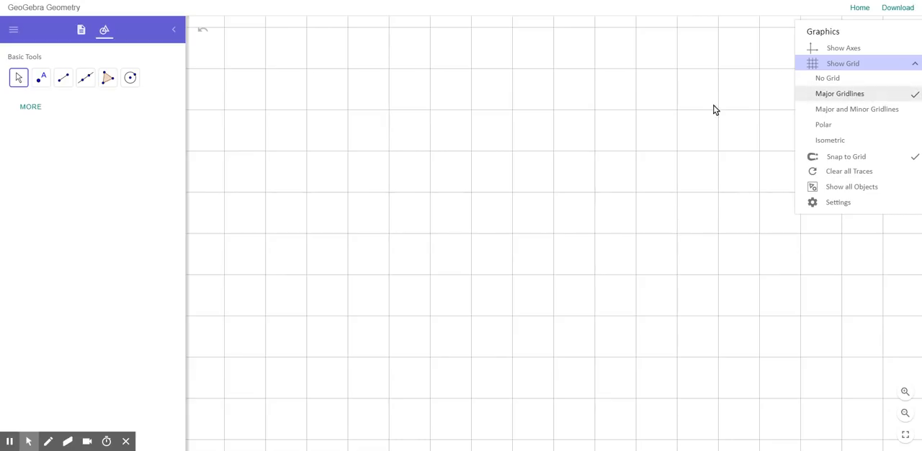
Draw a circle centred on a grid intersection, passing through a point one grid square to its right
click(129, 79)
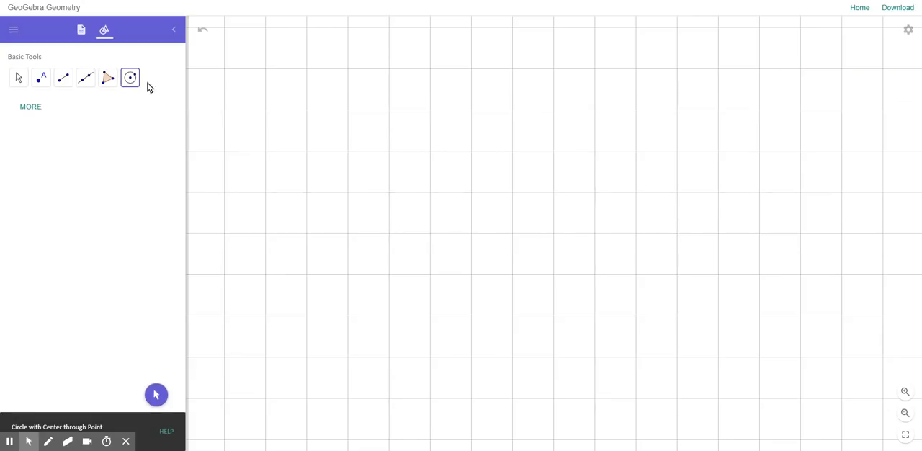
click(513, 151)
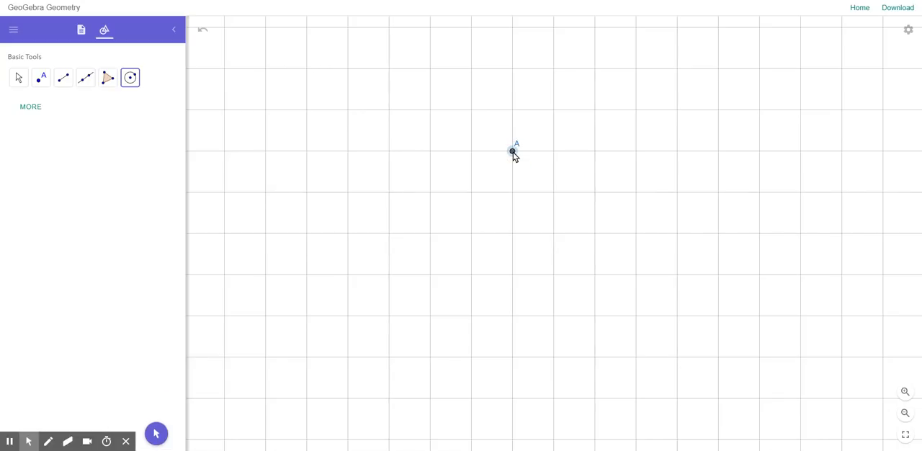
click(554, 152)
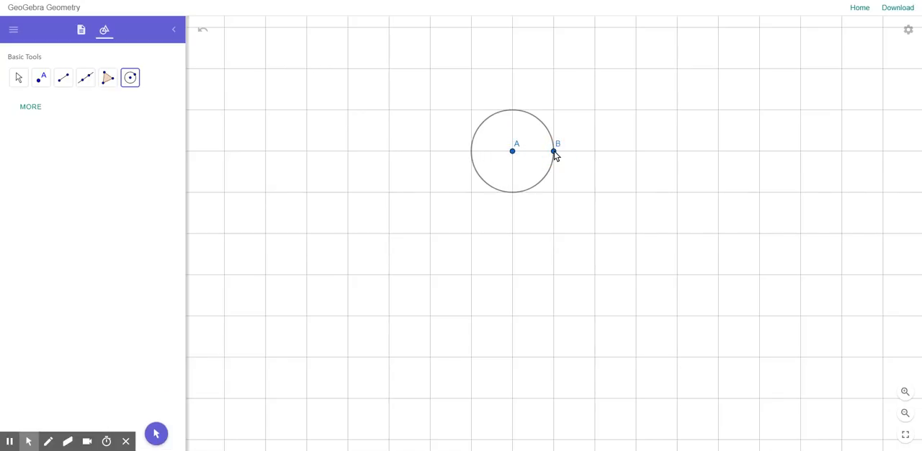
Set the graphics view to No Grid
click(909, 32)
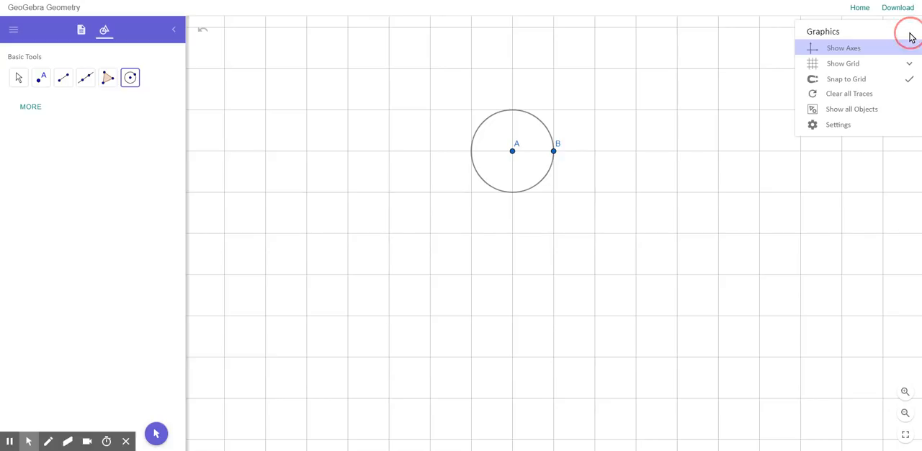
click(886, 68)
click(870, 79)
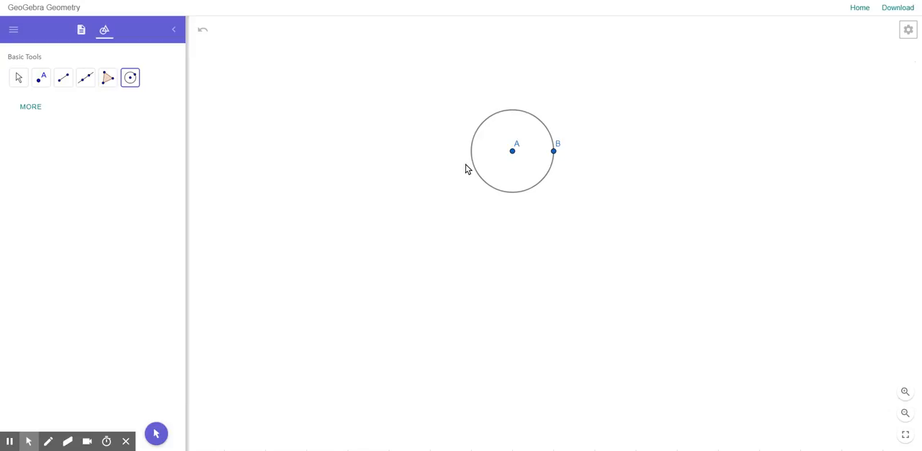
Add area and circumference measurements to the circle
click(23, 111)
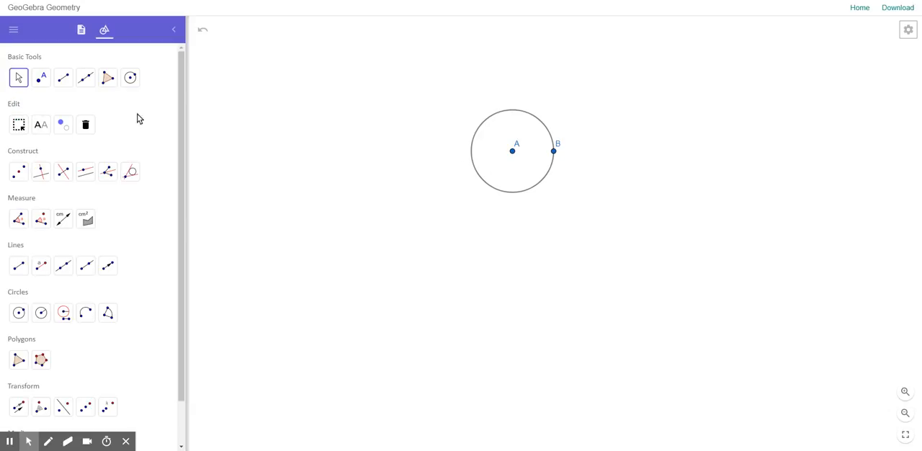
click(68, 223)
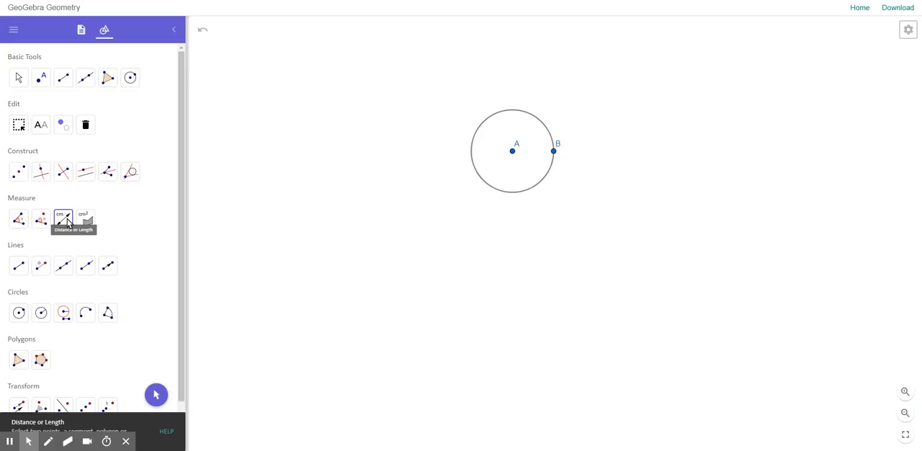
click(87, 222)
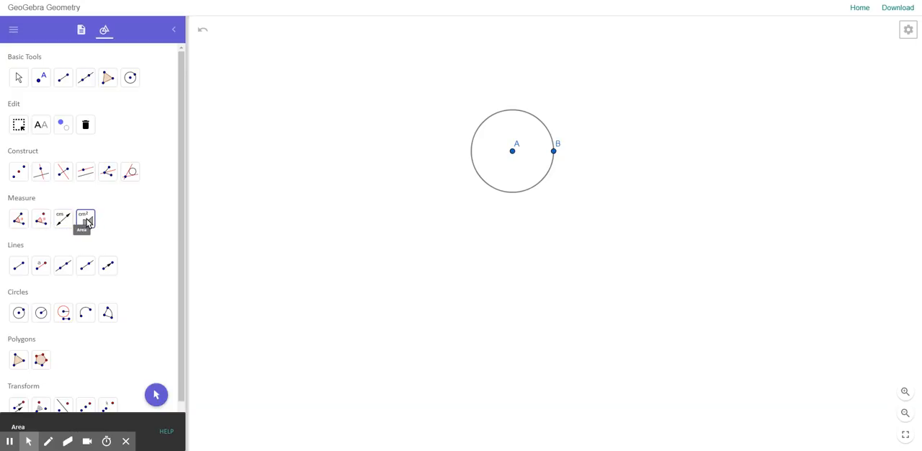
click(481, 178)
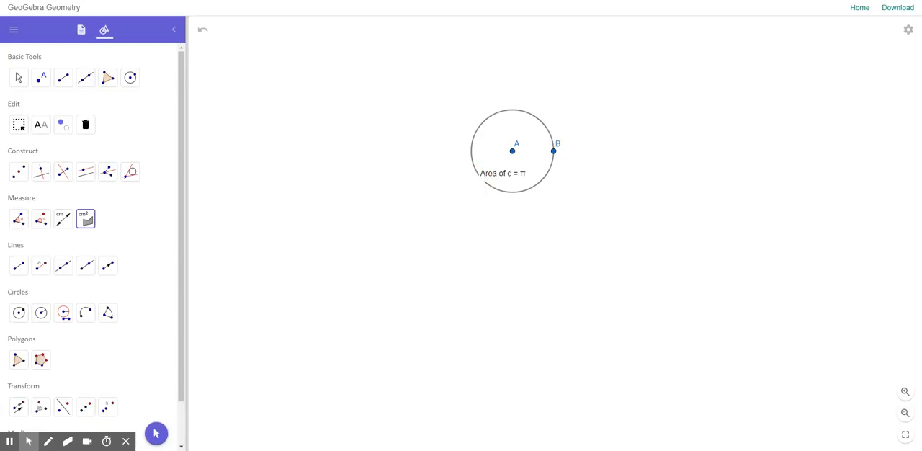
click(64, 219)
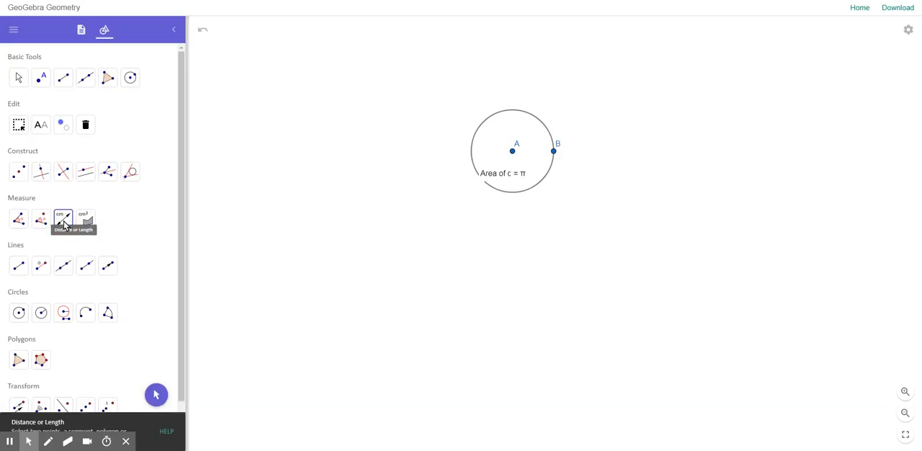
click(547, 181)
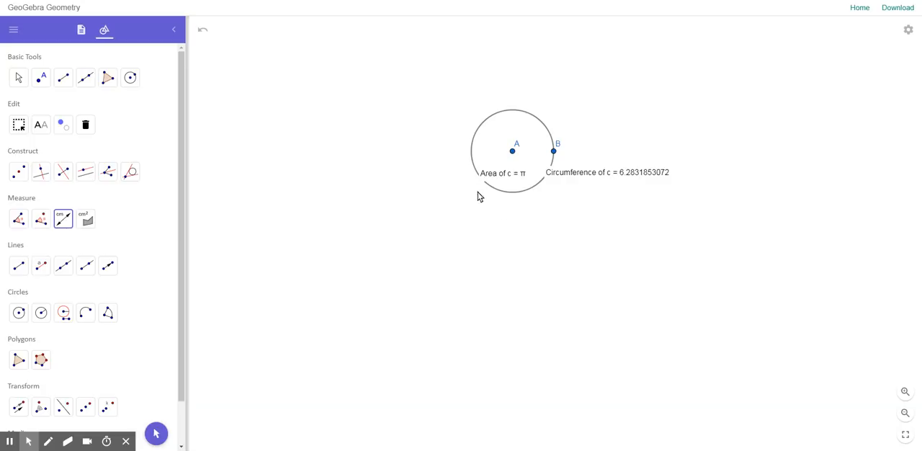
Draw a radius segment from centre A to point B on the circle
click(18, 78)
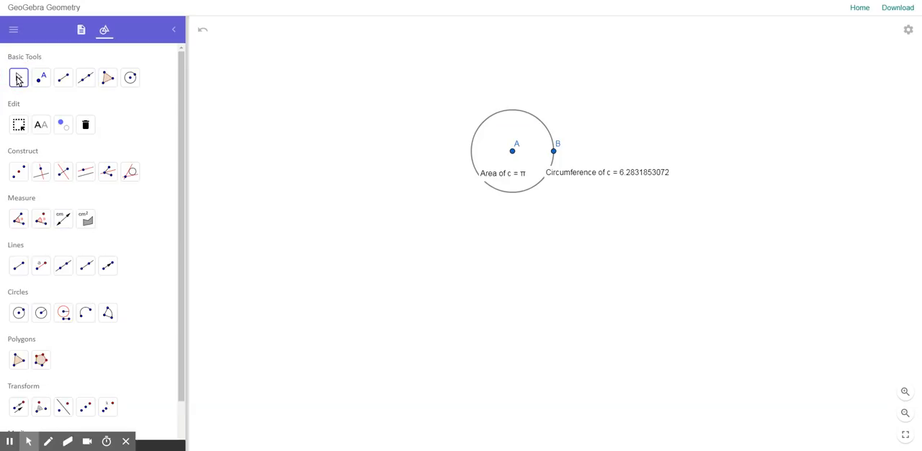
scroll(471, 208, up, 5)
drag(394, 94, 390, 180)
scroll(370, 183, up, 4)
drag(431, 199, 330, 181)
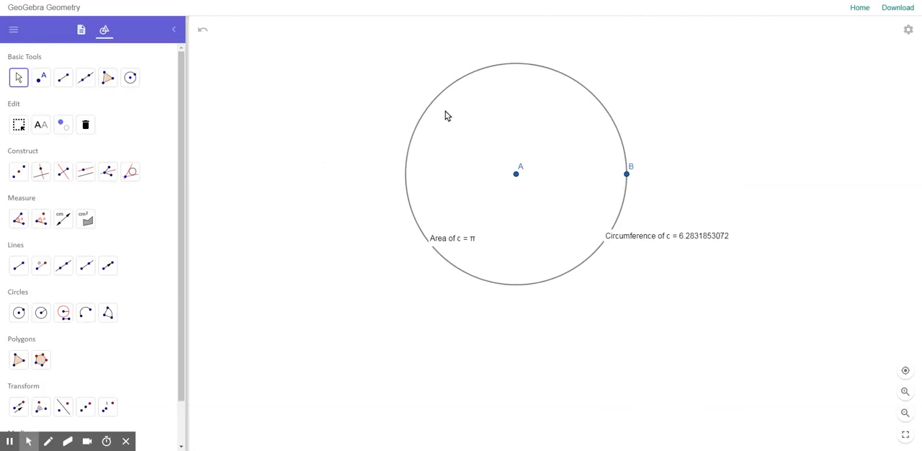
click(65, 80)
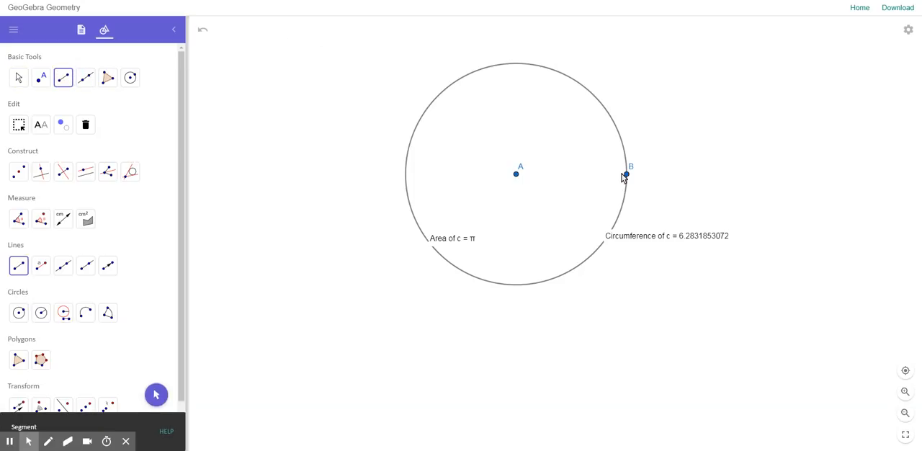
click(516, 175)
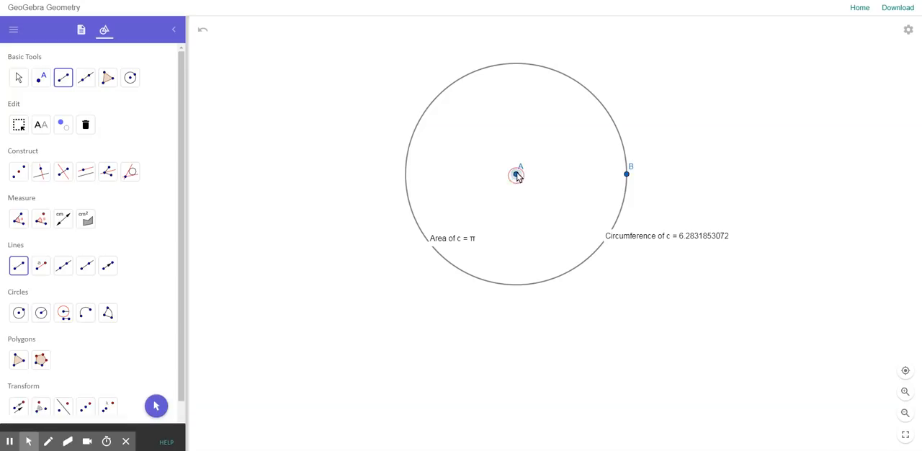
click(626, 175)
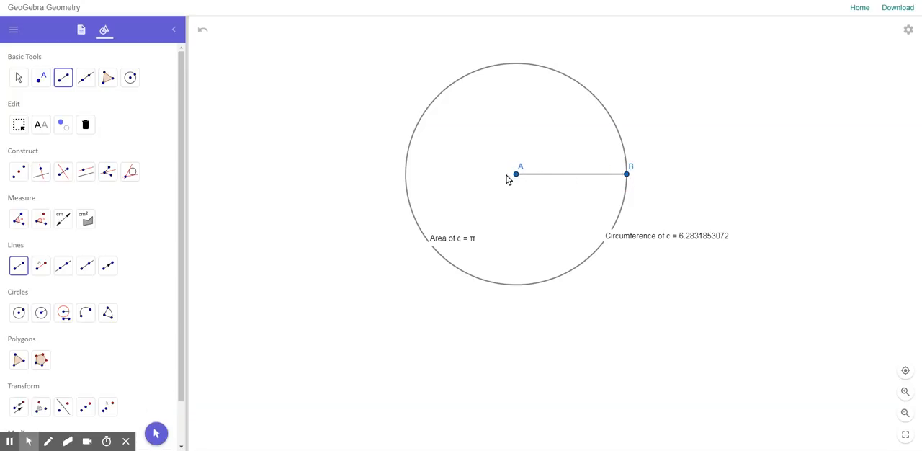
Place point C on the upper right part of the circle and draw a segment from centre A to it
click(39, 77)
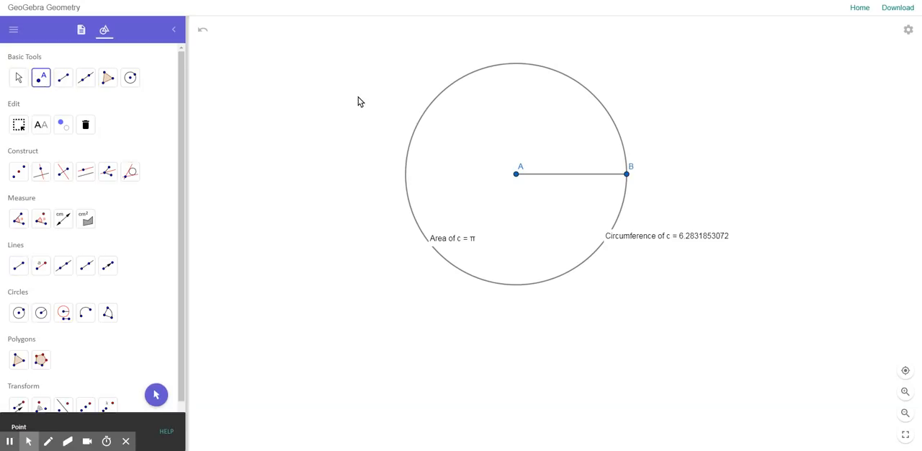
click(552, 70)
click(62, 77)
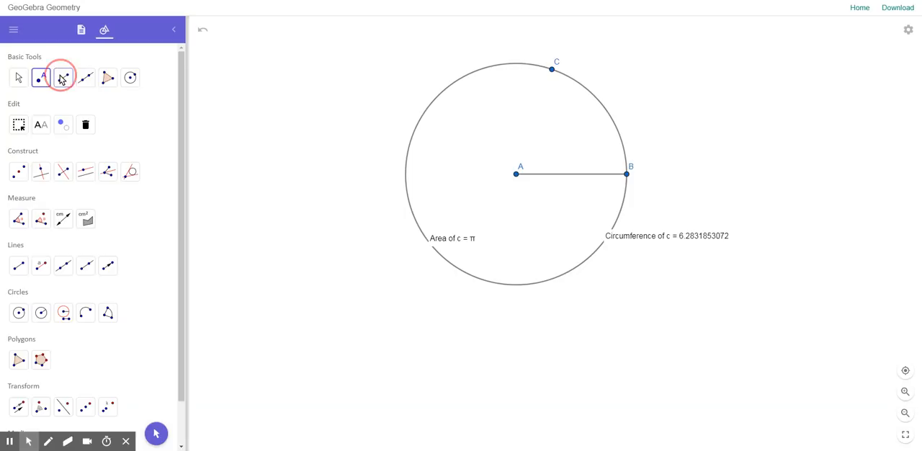
click(516, 173)
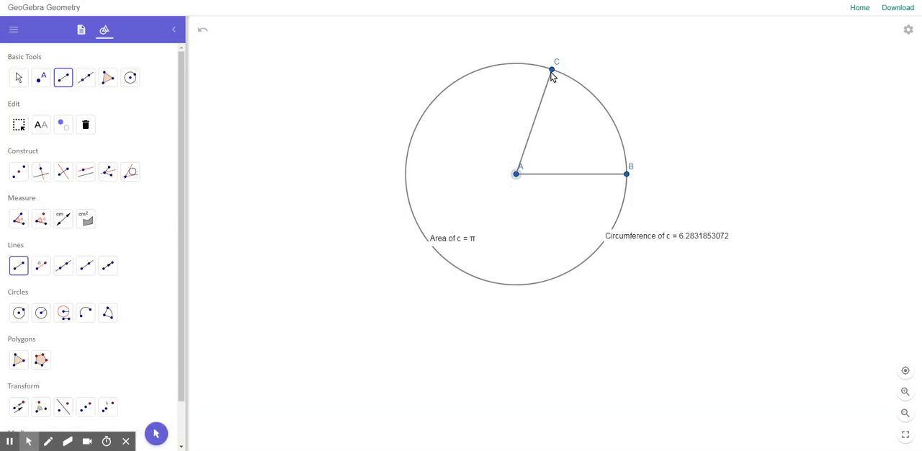
click(551, 69)
Measure the central angle from point B through centre A to point C
click(19, 219)
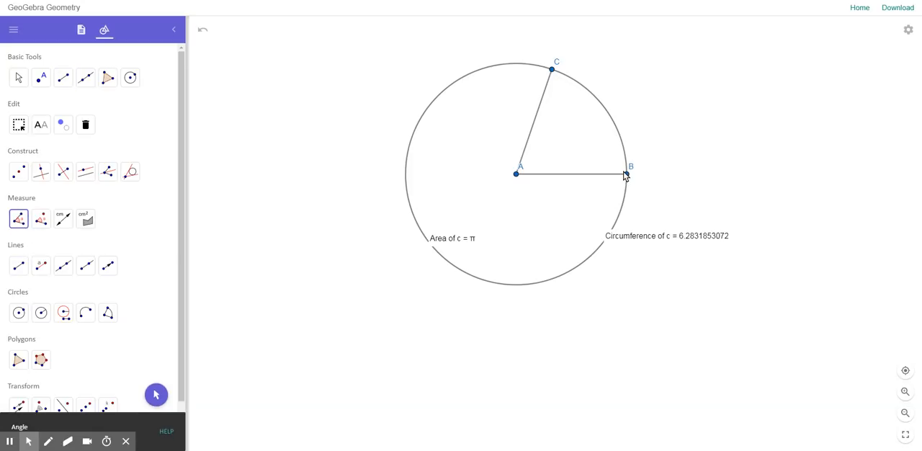
click(628, 175)
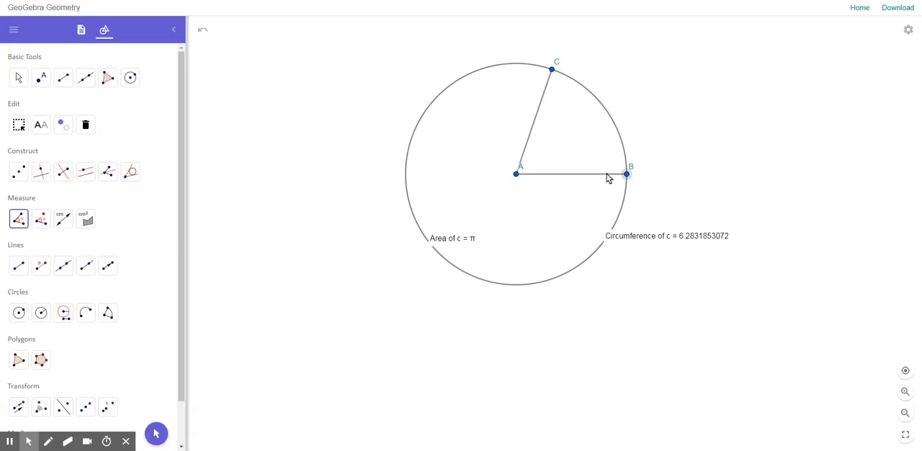
click(516, 174)
click(552, 70)
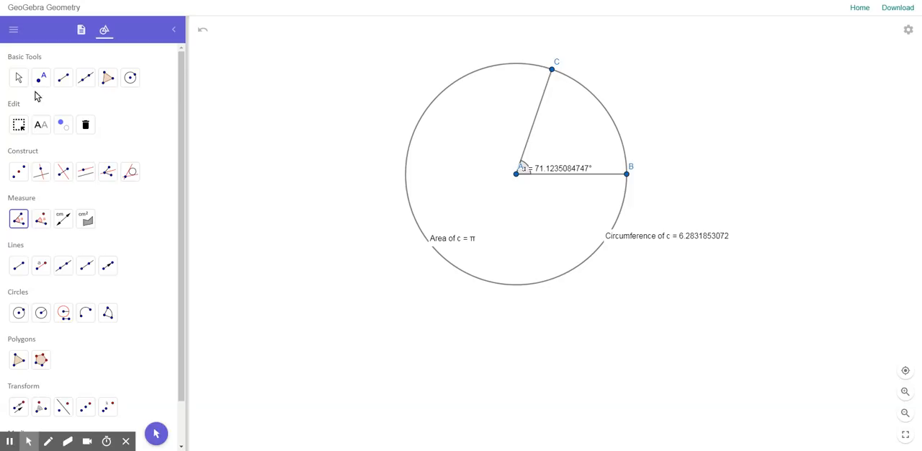
Move point C along the circle until the central angle is about 85°, and set the angle's range to 0° to 360°
click(18, 77)
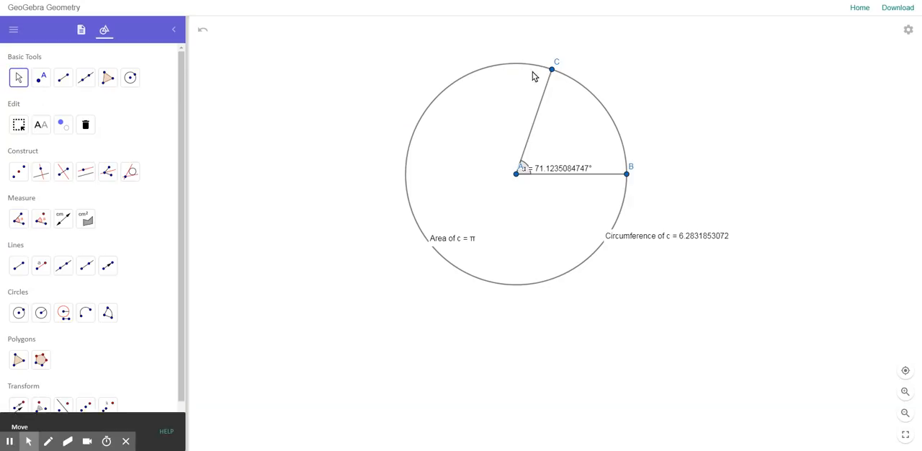
mouse_move(551, 71)
mouse_down()
mouse_move(454, 84)
mouse_move(409, 140)
mouse_move(432, 137)
mouse_move(446, 117)
mouse_move(415, 149)
mouse_move(409, 203)
mouse_move(419, 229)
mouse_move(481, 280)
mouse_move(422, 192)
mouse_move(528, 115)
mouse_move(570, 136)
mouse_move(523, 101)
mouse_up()
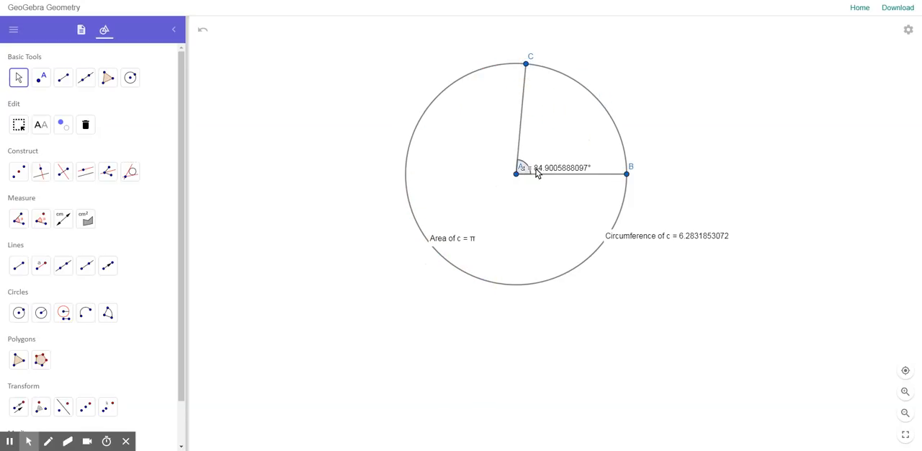
right_click(536, 170)
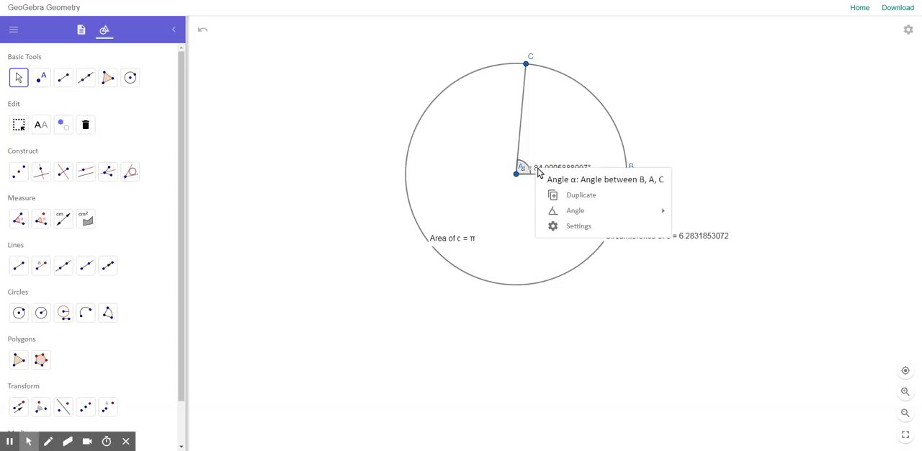
mouse_move(582, 214)
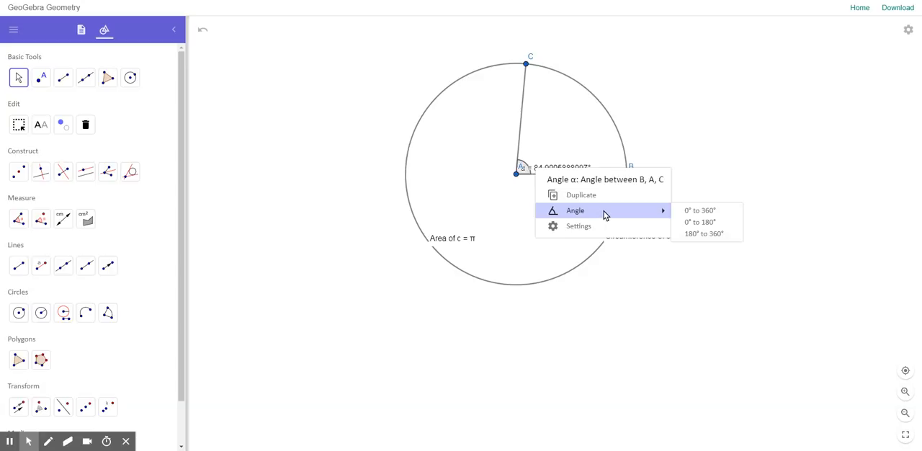
click(698, 213)
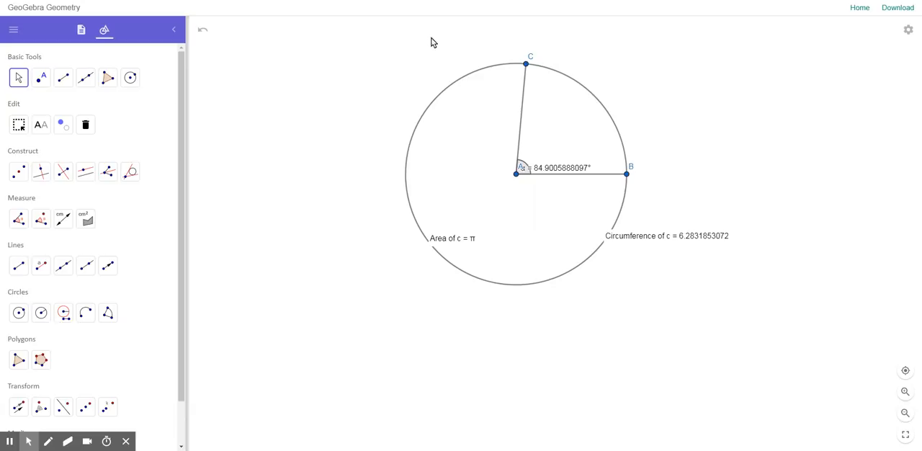
Move point C along the circle until the central angle is about 61°, and place the angle label above centre A
click(526, 65)
drag(526, 64, 567, 83)
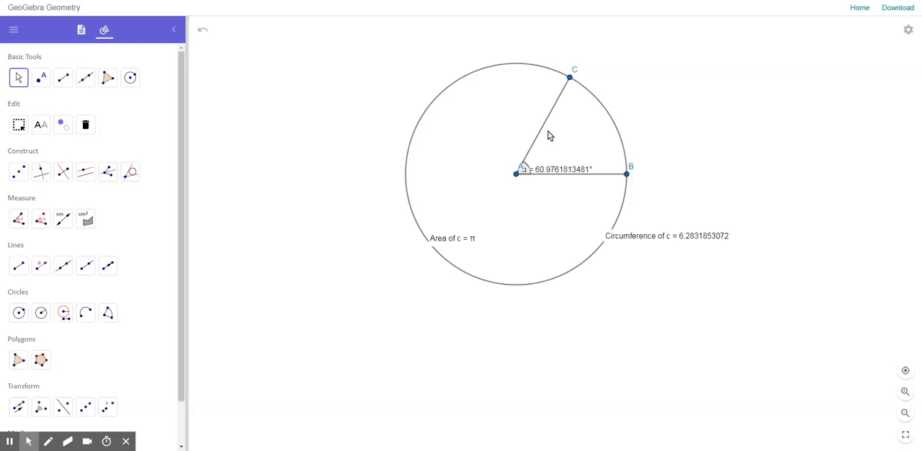
drag(525, 170, 483, 152)
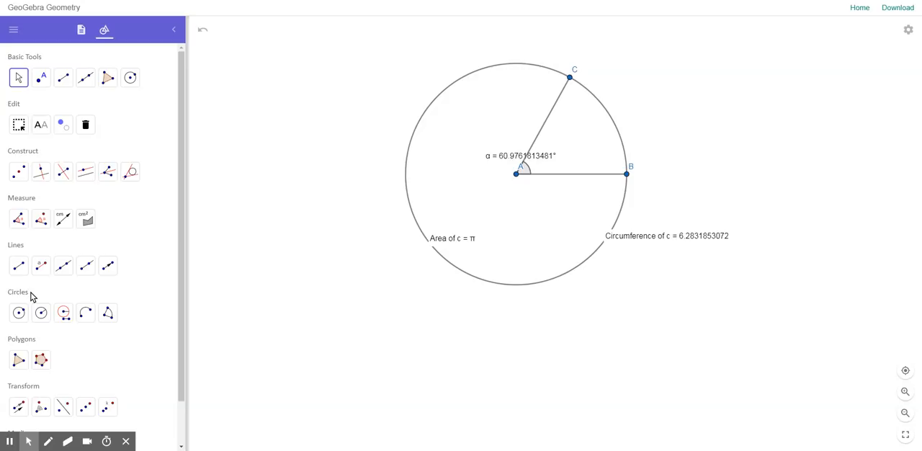
Create a circular sector centred at A that runs from point B to point C
click(108, 312)
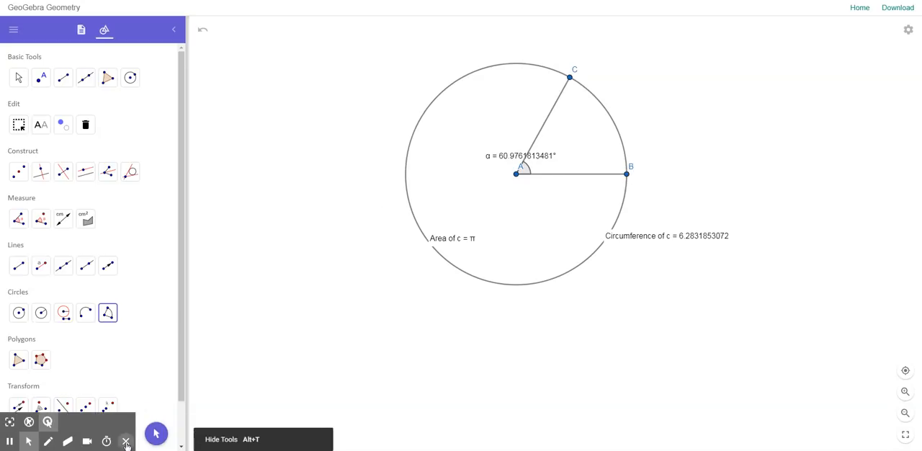
click(112, 314)
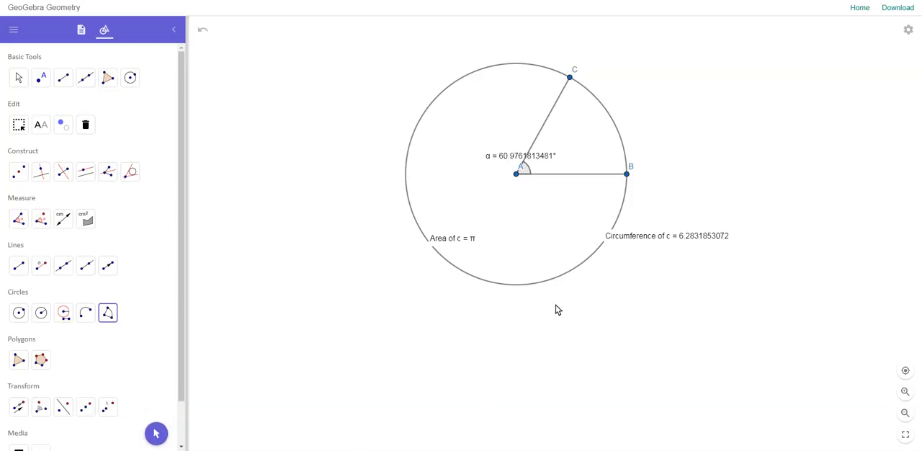
click(516, 175)
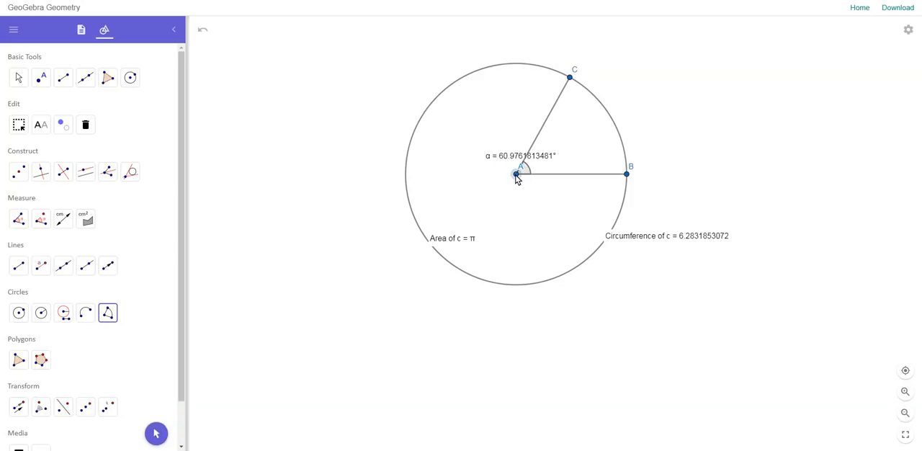
click(626, 176)
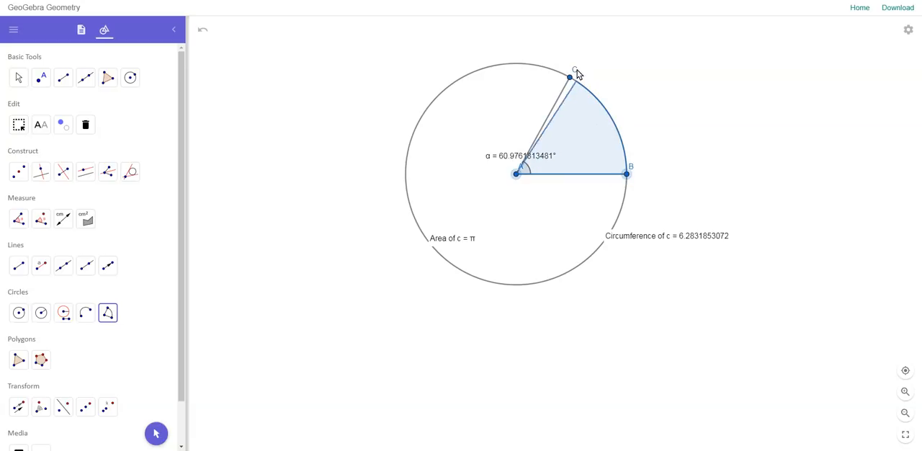
click(569, 82)
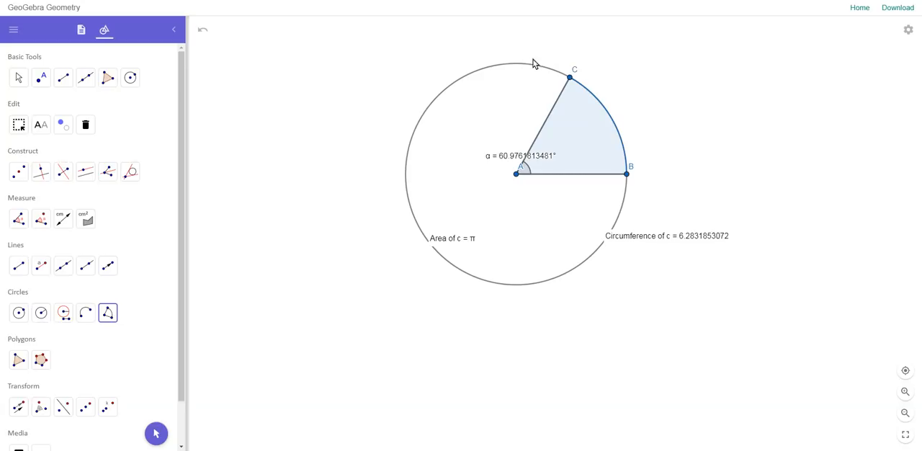
Measure the area and the arc length of the sector between B and C
click(87, 221)
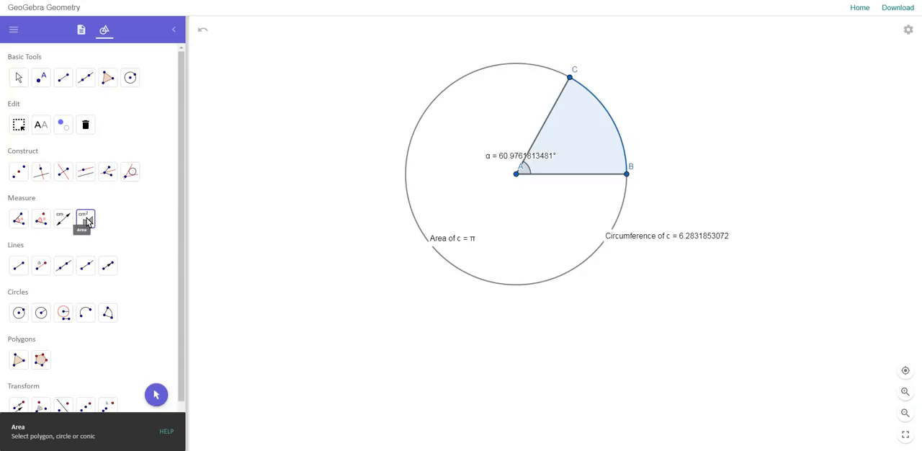
click(550, 137)
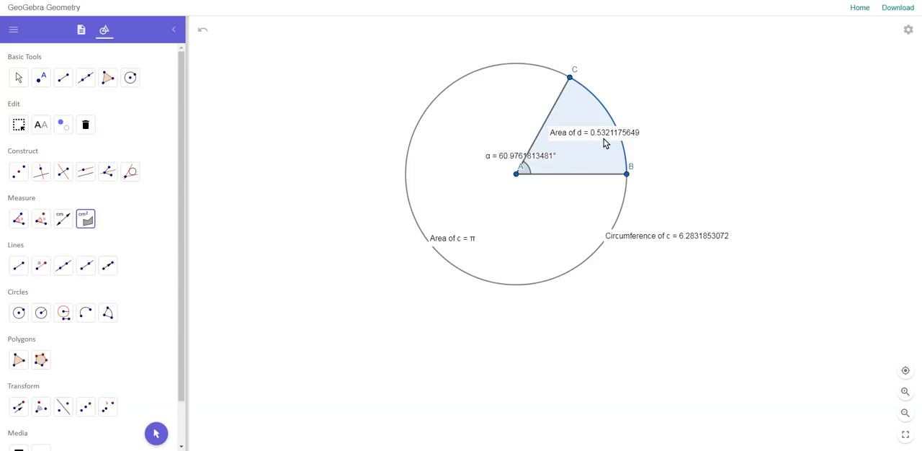
click(67, 224)
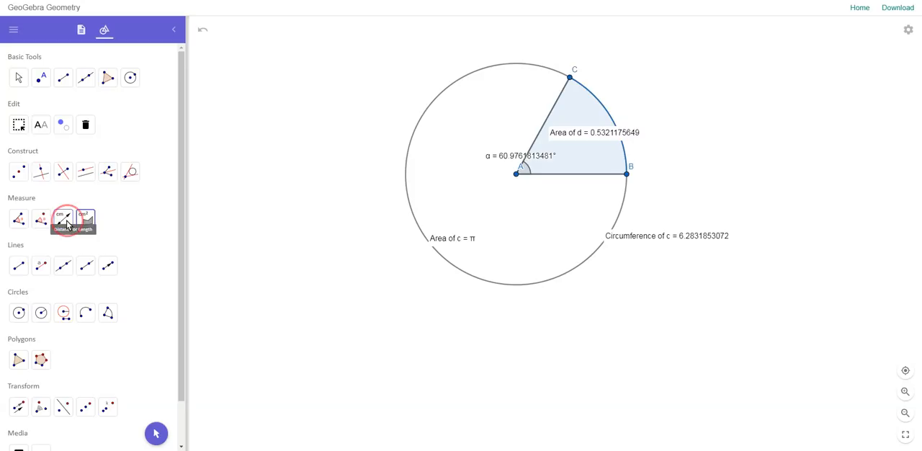
click(592, 99)
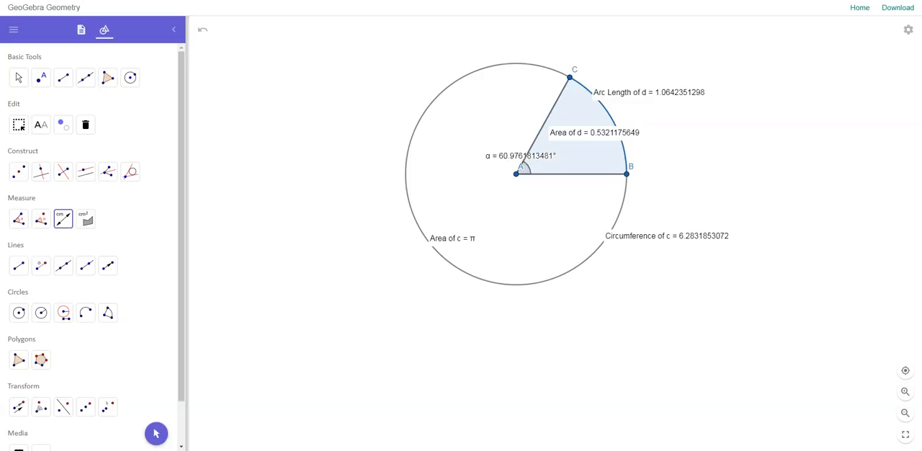
Move point C along the circle to directly below centre A, until the central angle is about 270°
click(19, 77)
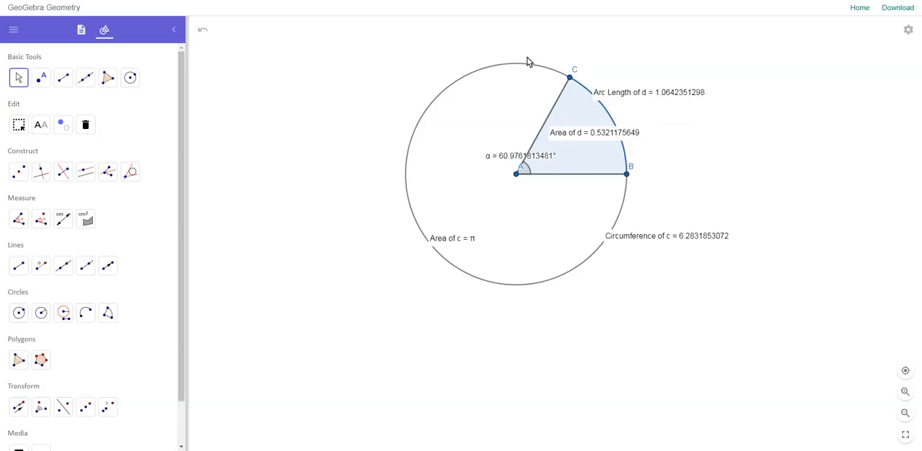
click(18, 79)
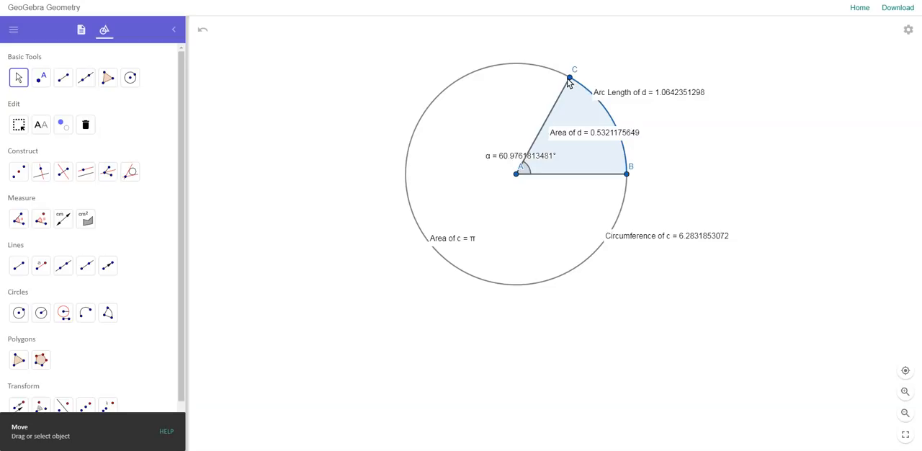
drag(569, 81, 516, 299)
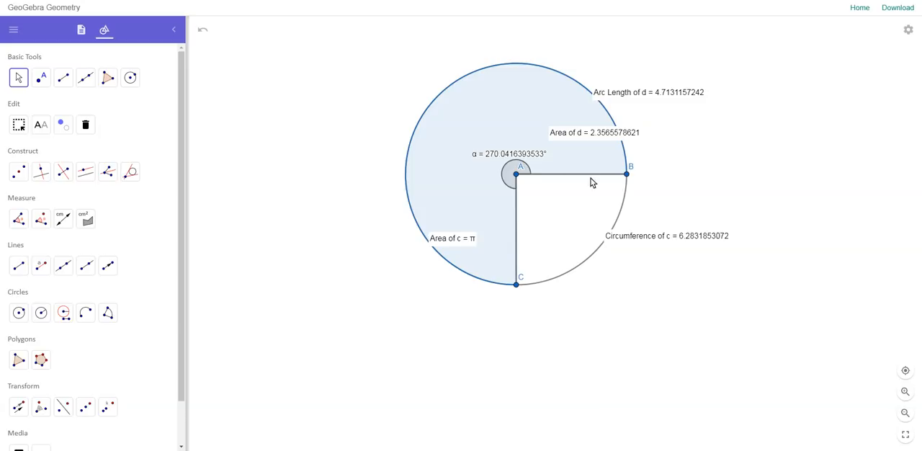
Enlarge the circle by moving point B outward until its circumference is about 11.24, keeping the central angle near 270°
click(628, 175)
drag(627, 175, 714, 178)
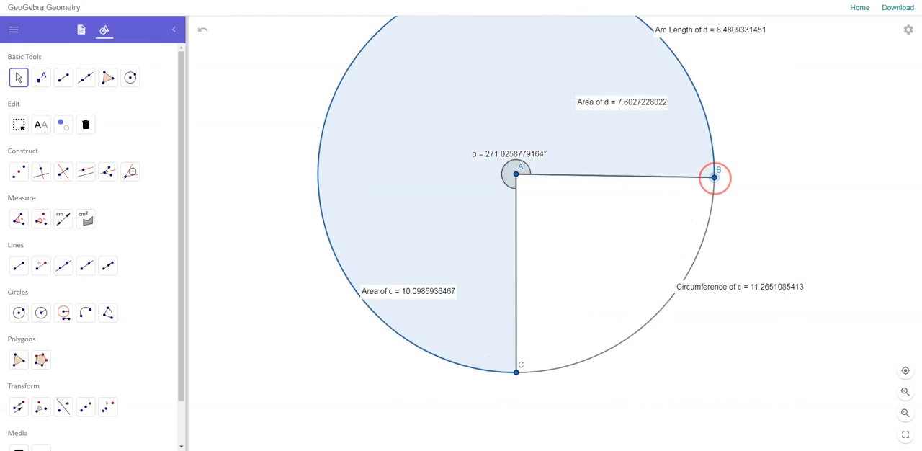
drag(714, 178, 713, 174)
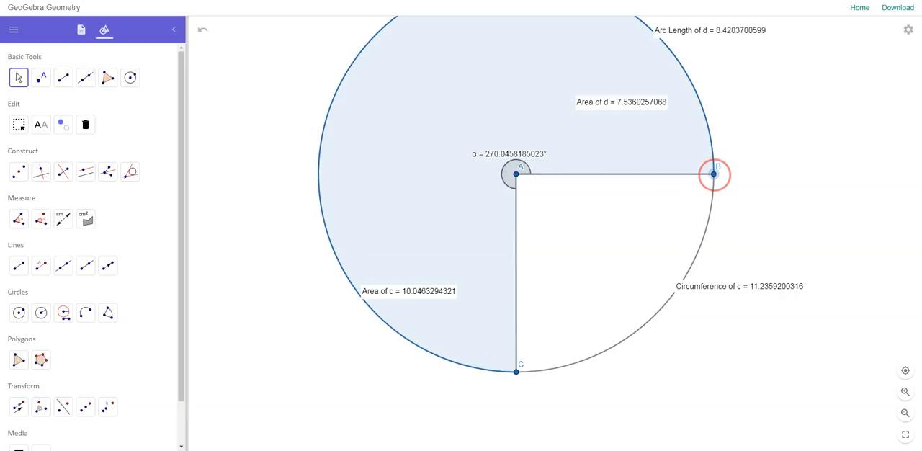
Enlarge the circle with point B until its circumference is about 22.5 and the central angle is about 271°
scroll(749, 169, down, 4)
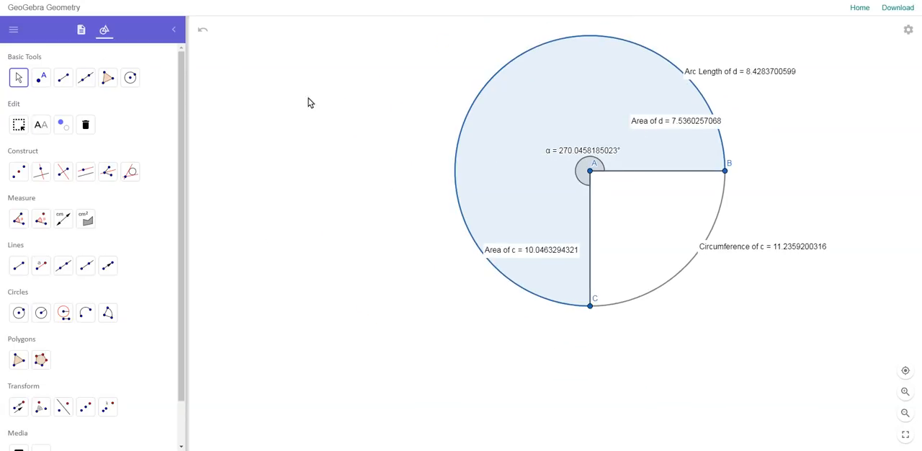
drag(380, 106, 318, 138)
drag(281, 124, 348, 137)
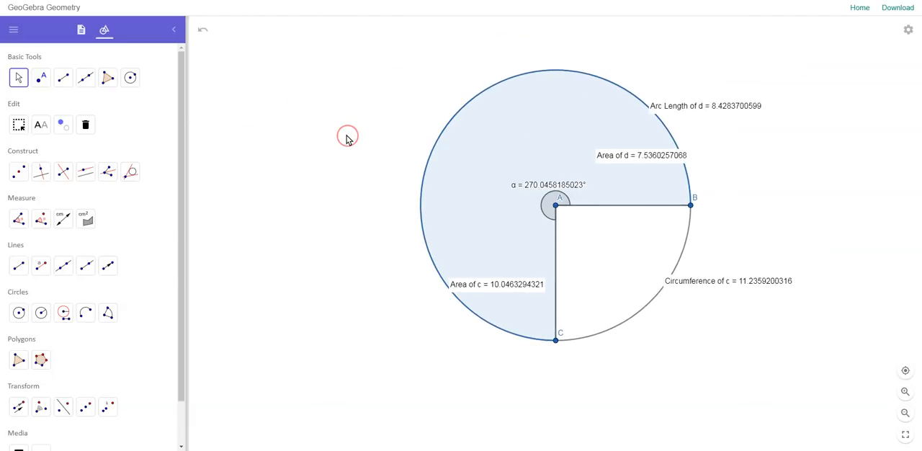
scroll(347, 137, down, 3)
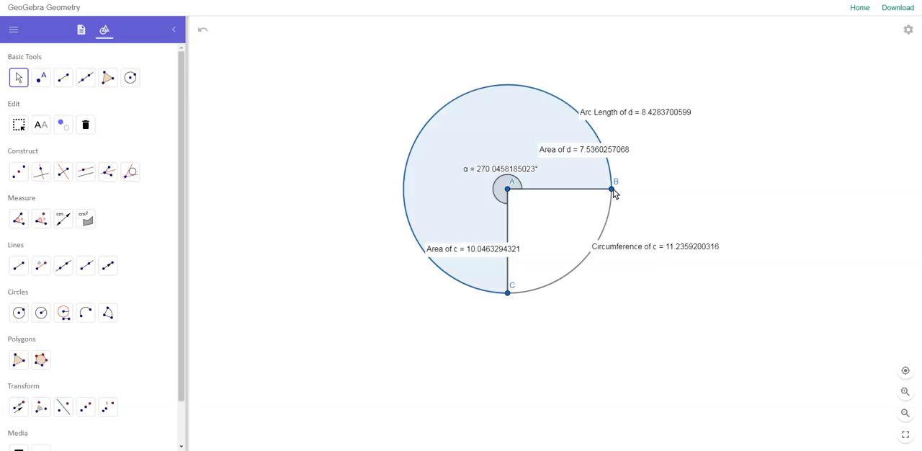
mouse_move(611, 190)
mouse_down()
mouse_move(743, 206)
mouse_move(724, 208)
mouse_move(716, 194)
mouse_up()
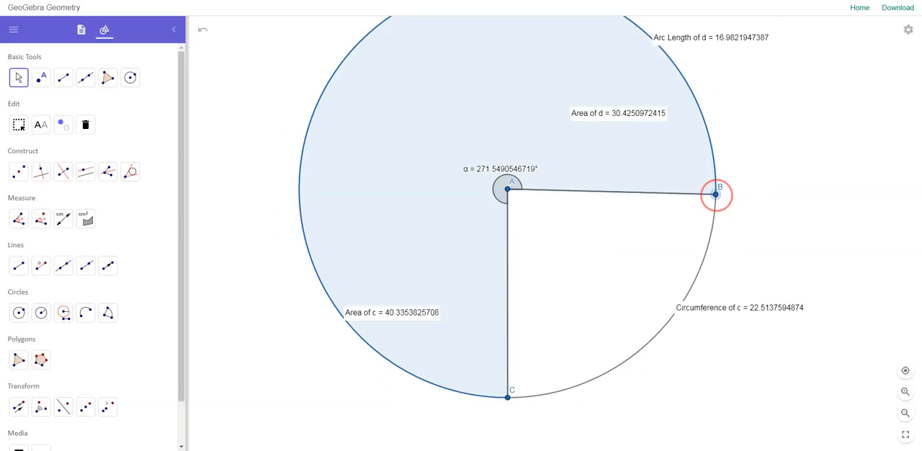
drag(715, 193, 715, 192)
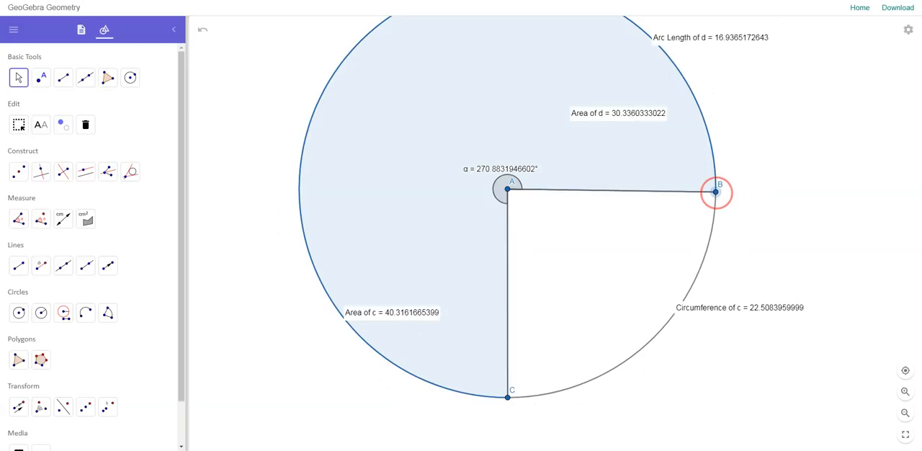
drag(715, 191, 715, 192)
Move point B farther out until the circle's circumference is about 100 and the central angle is about 270.4°
scroll(612, 210, down, 5)
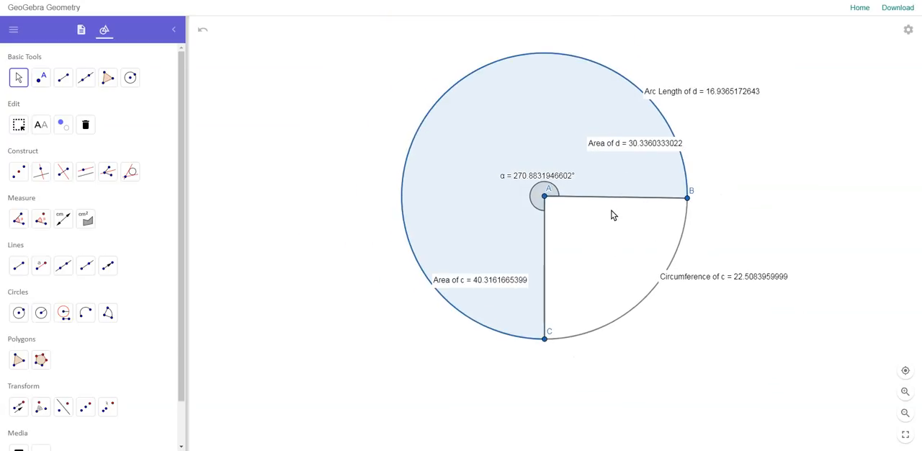
scroll(625, 211, down, 2)
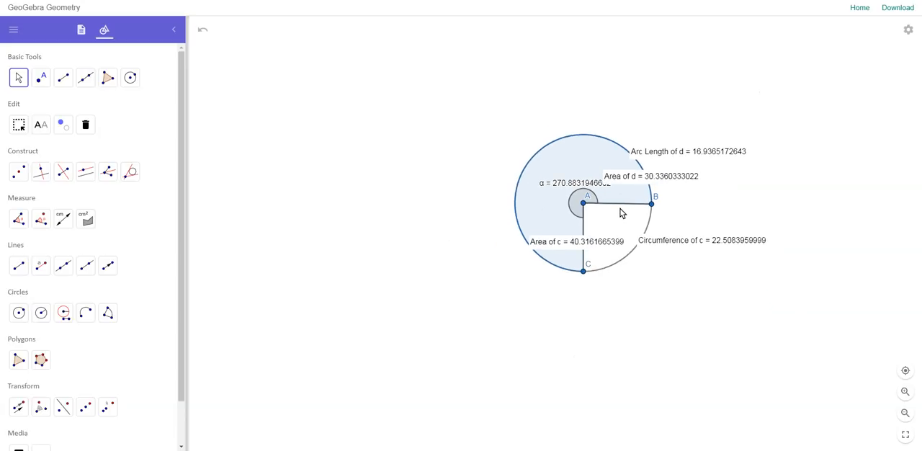
drag(653, 204, 823, 199)
scroll(684, 228, down, 2)
scroll(685, 227, down, 2)
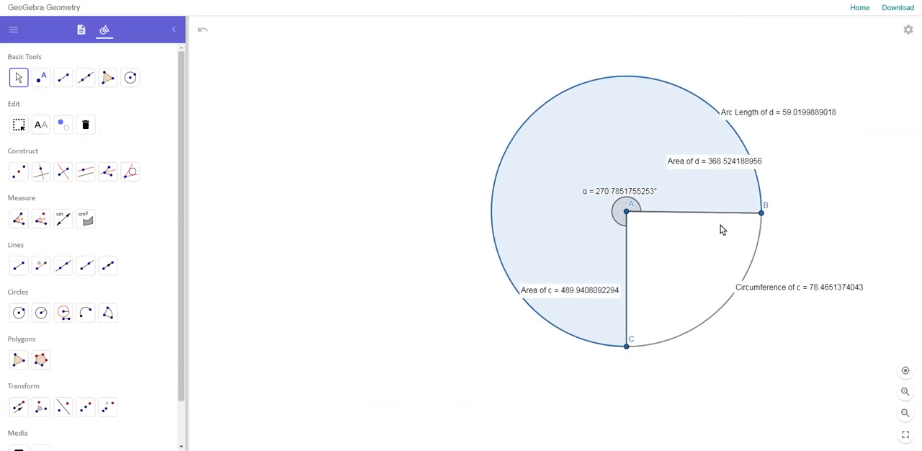
click(762, 215)
drag(762, 214, 799, 211)
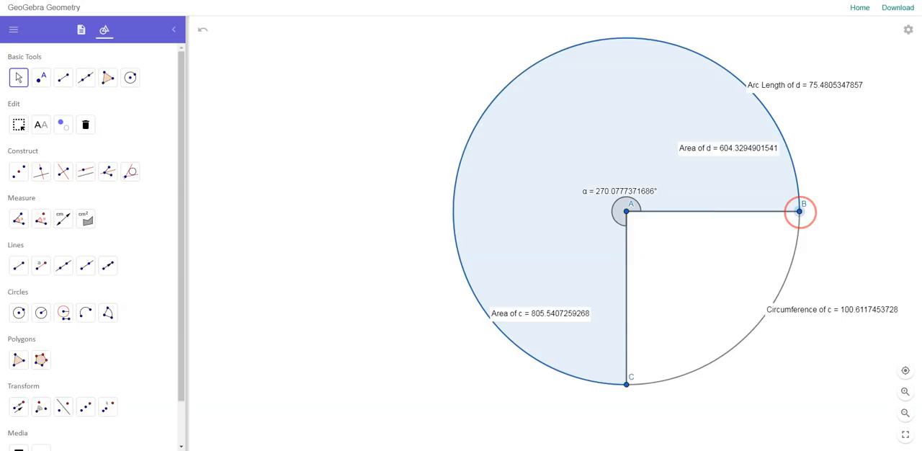
drag(800, 212, 798, 212)
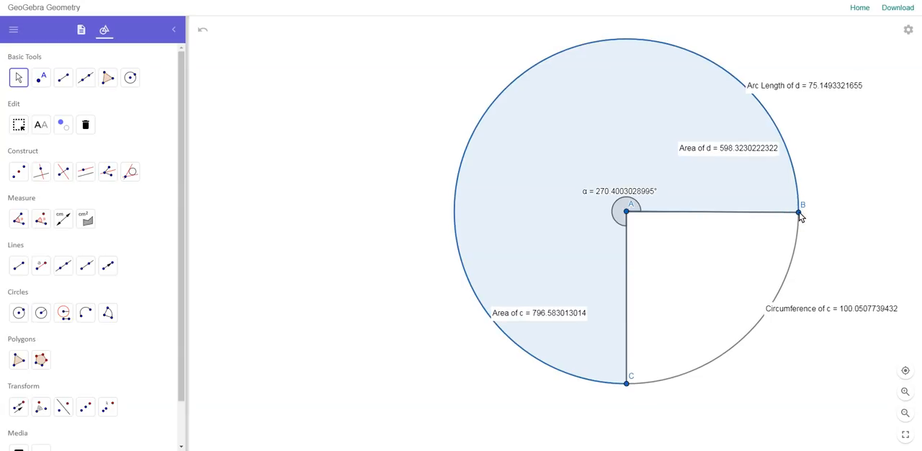